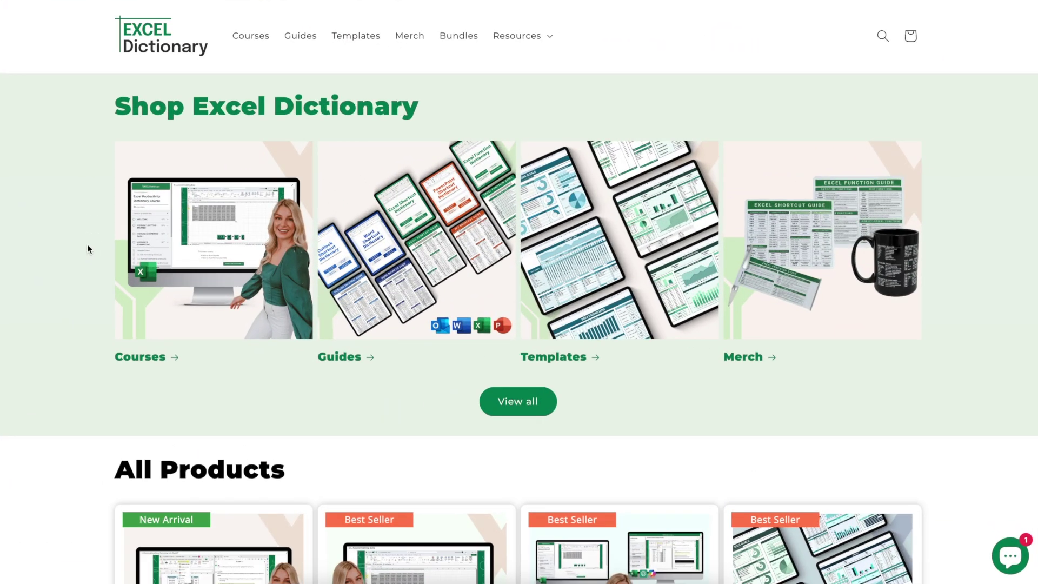
Step: Scroll to All Products and open the Excel Shortcuts & Productivity Hacks Course (PC) page
{"action": "scroll", "coordinate": [88, 248], "scroll_direction": "down", "scroll_amount": 5}
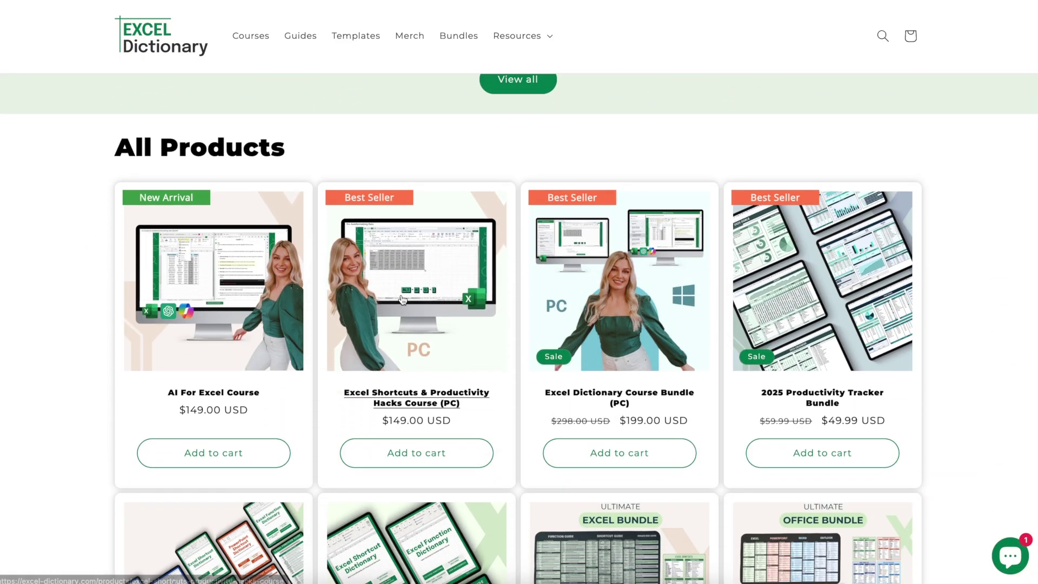
{"action": "left_click", "coordinate": [401, 299]}
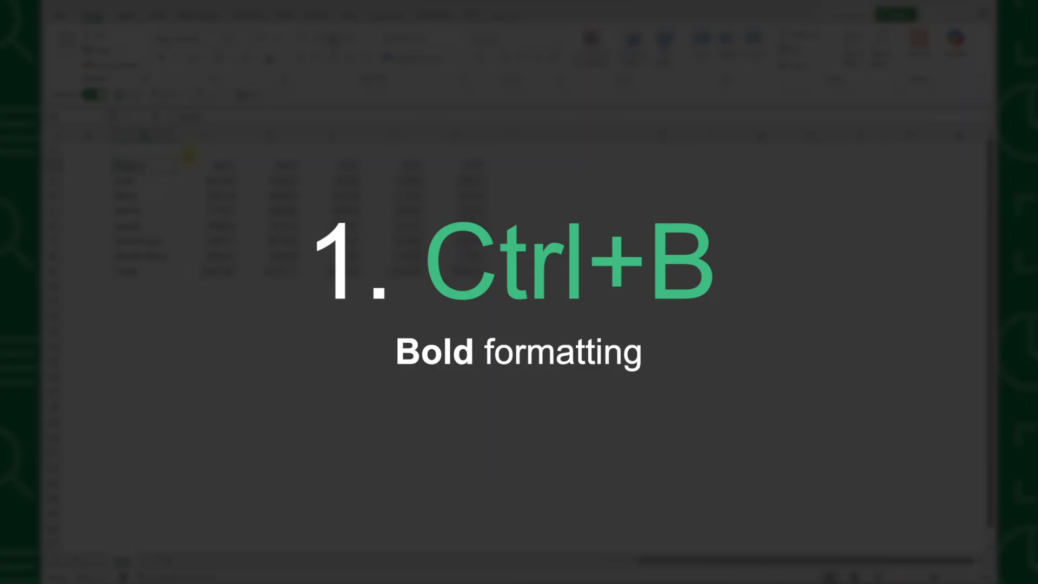
Step: Make the header row from Region to 2025 bold
{"action": "key", "text": "ctrl+a"}
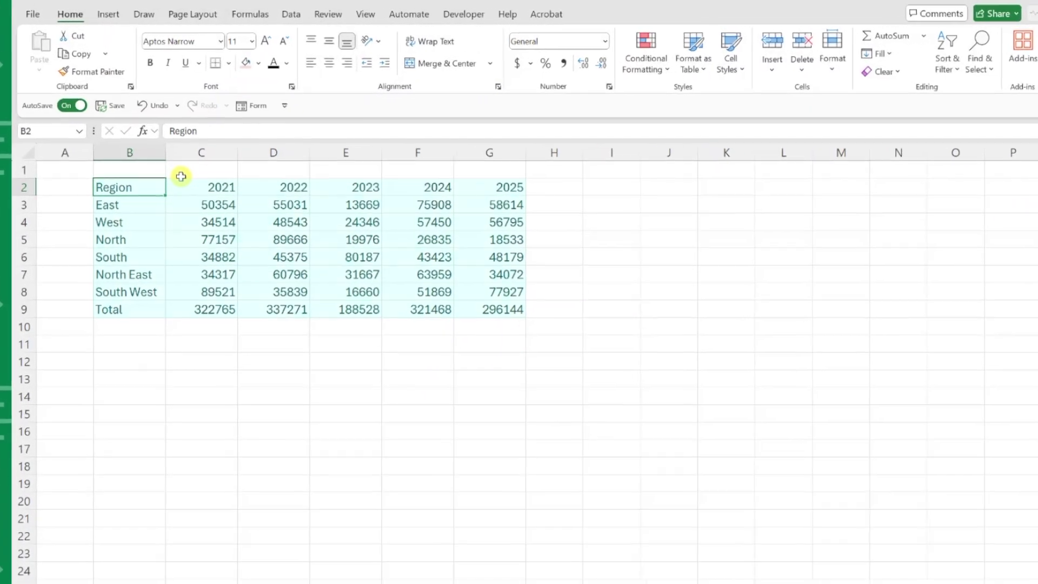
{"action": "key", "text": "ctrl+shift+Up"}
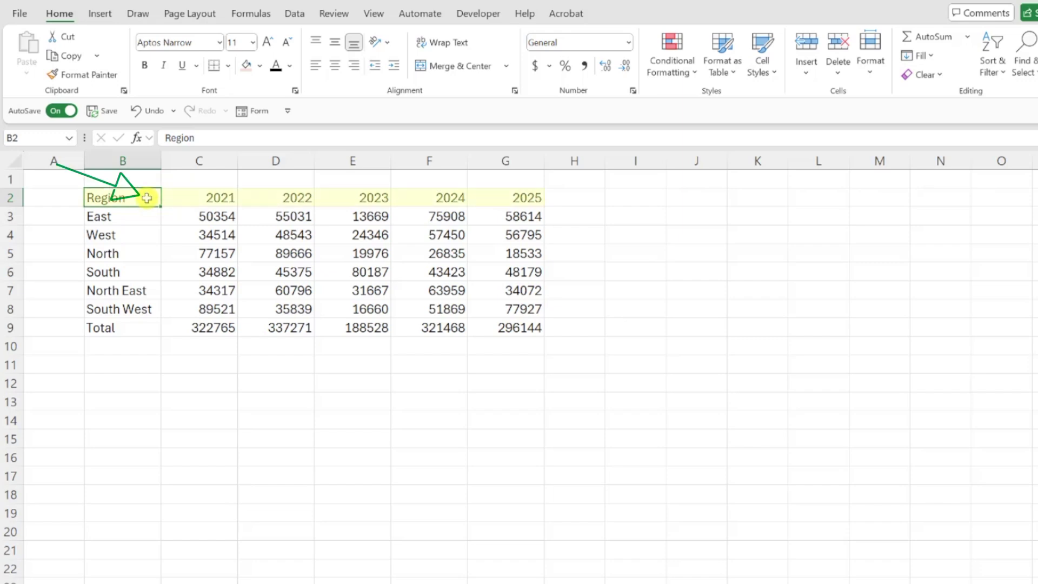
{"action": "left_click_drag", "start_coordinate": [146, 197], "coordinate": [472, 202]}
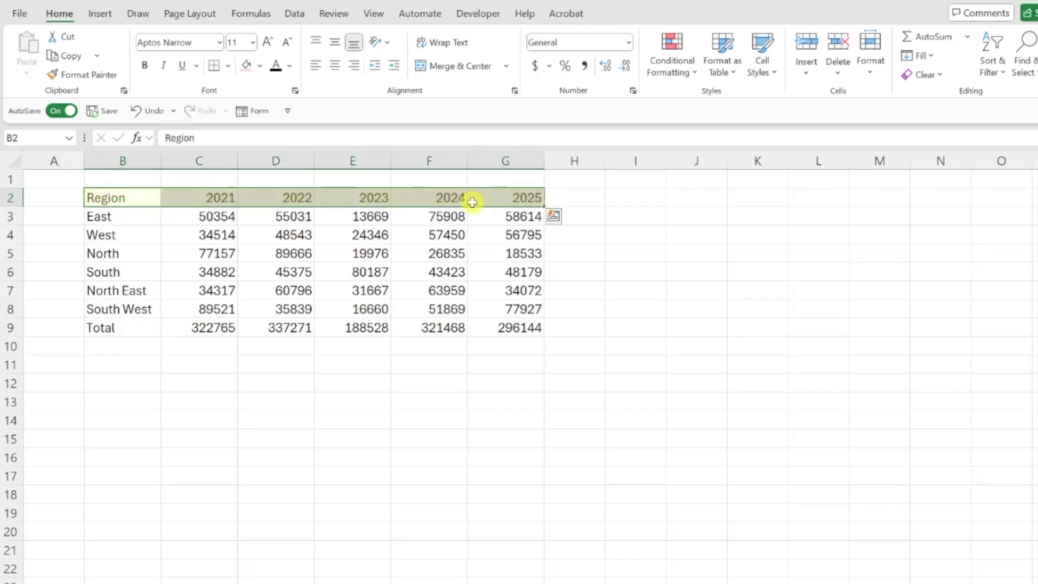
{"action": "key", "text": "ctrl+b"}
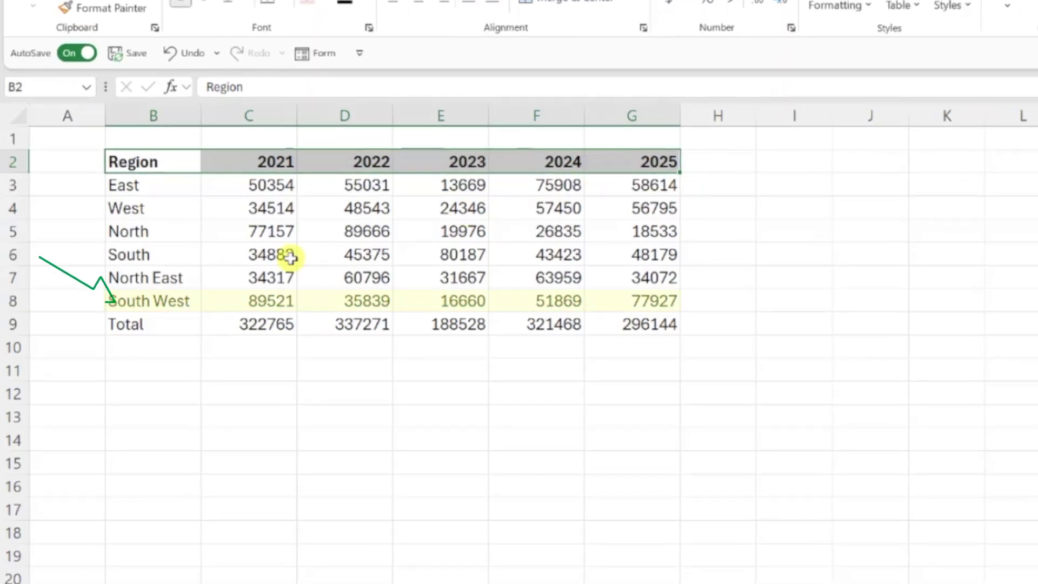
Step: Underline the South West row and italicize the header row
{"action": "left_click_drag", "start_coordinate": [192, 299], "coordinate": [594, 305]}
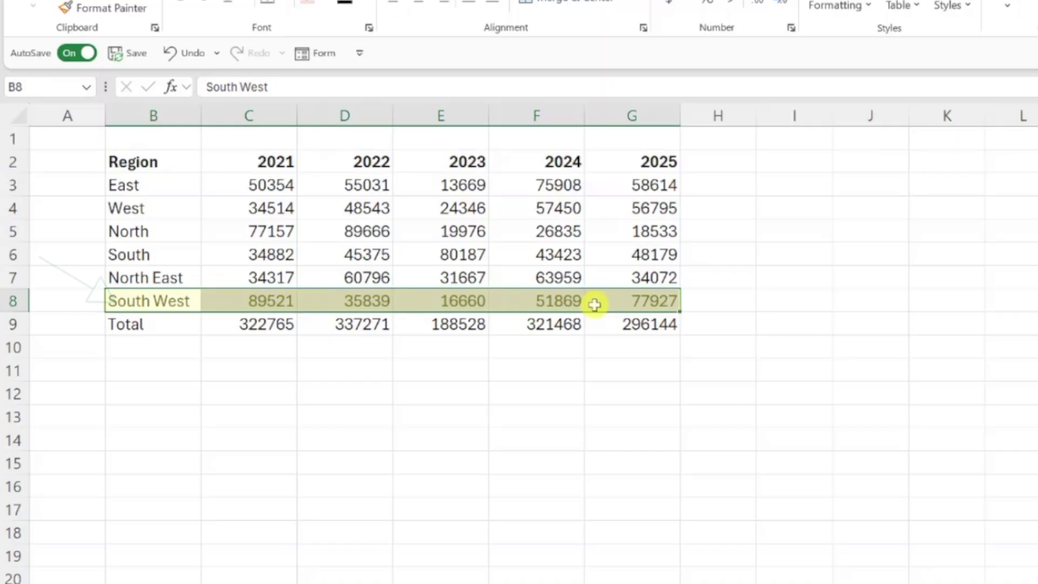
{"action": "key", "text": "ctrl+u"}
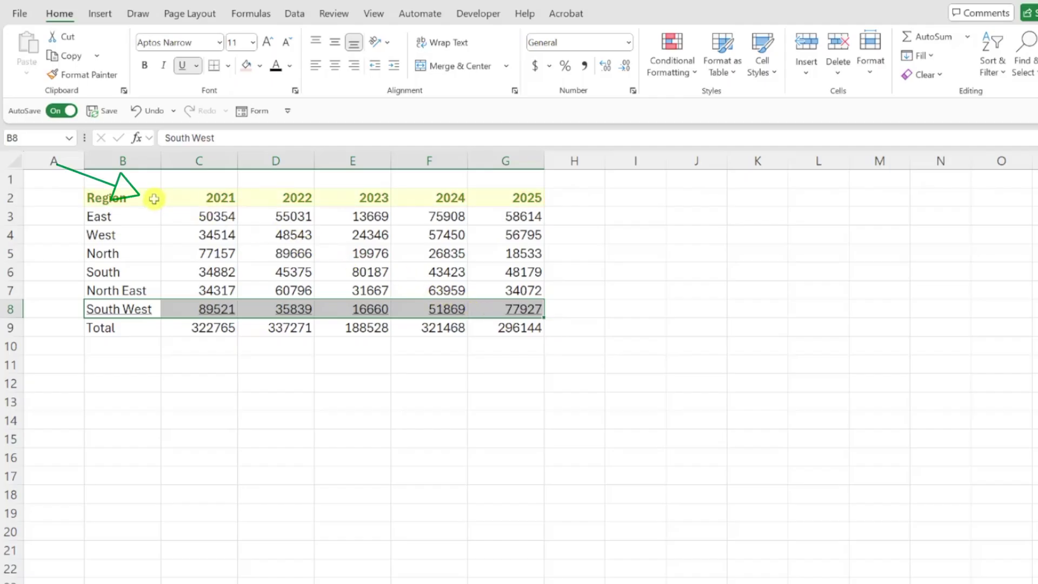
{"action": "left_click_drag", "start_coordinate": [154, 199], "coordinate": [488, 199]}
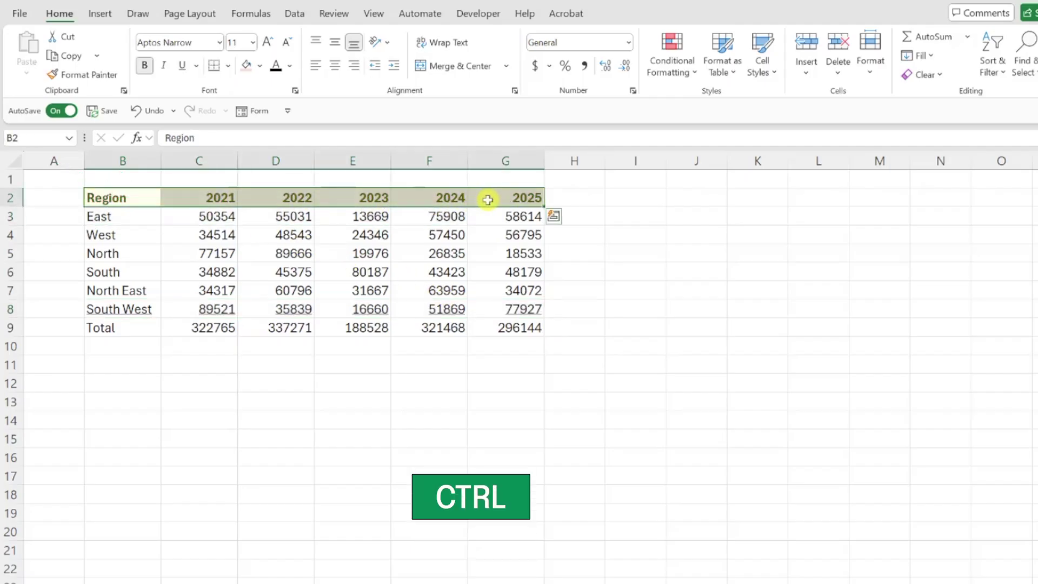
{"action": "key", "text": "ctrl+i"}
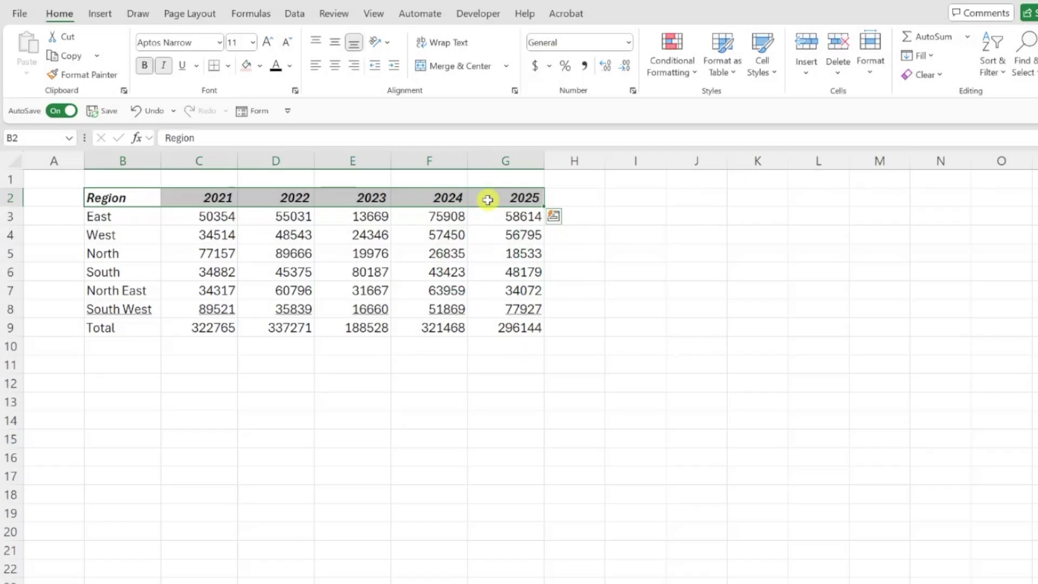
{"action": "key", "text": "Right"}
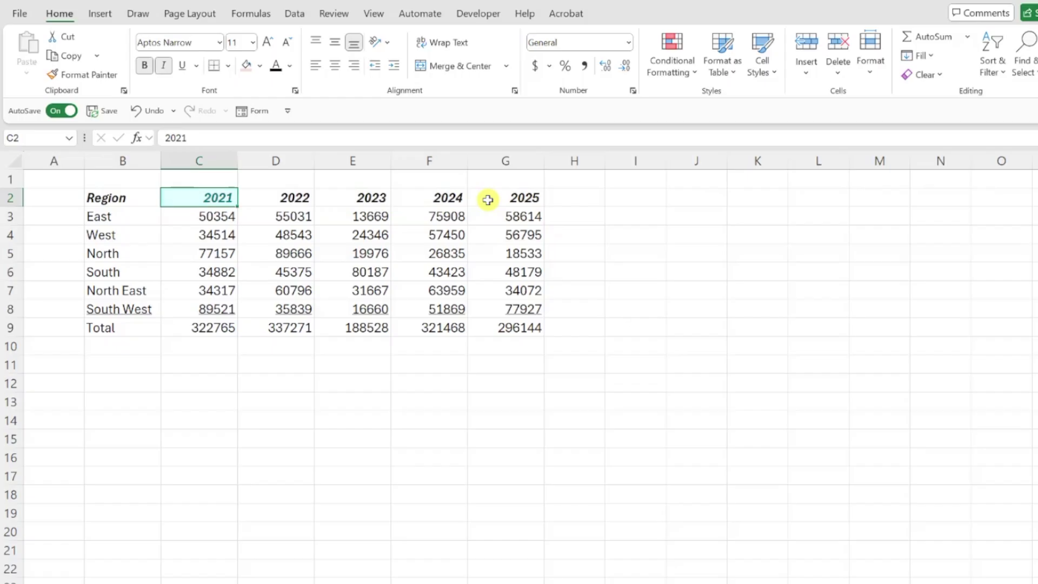
Step: Hyperlink the 2021 heading to 2021 Sales.pdf and follow the link to open it
{"action": "key", "text": "ctrl+k"}
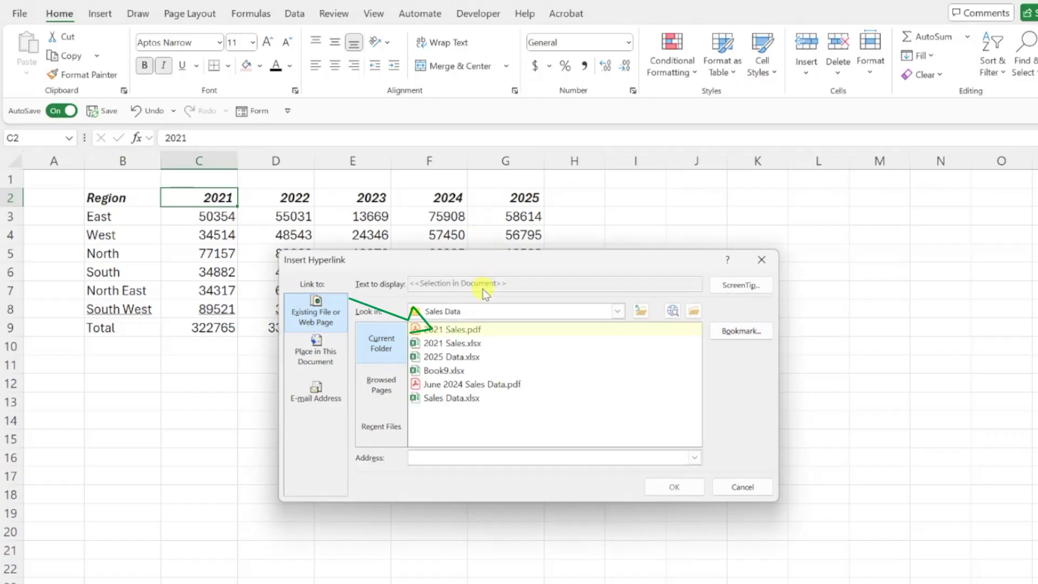
{"action": "left_click", "coordinate": [472, 331]}
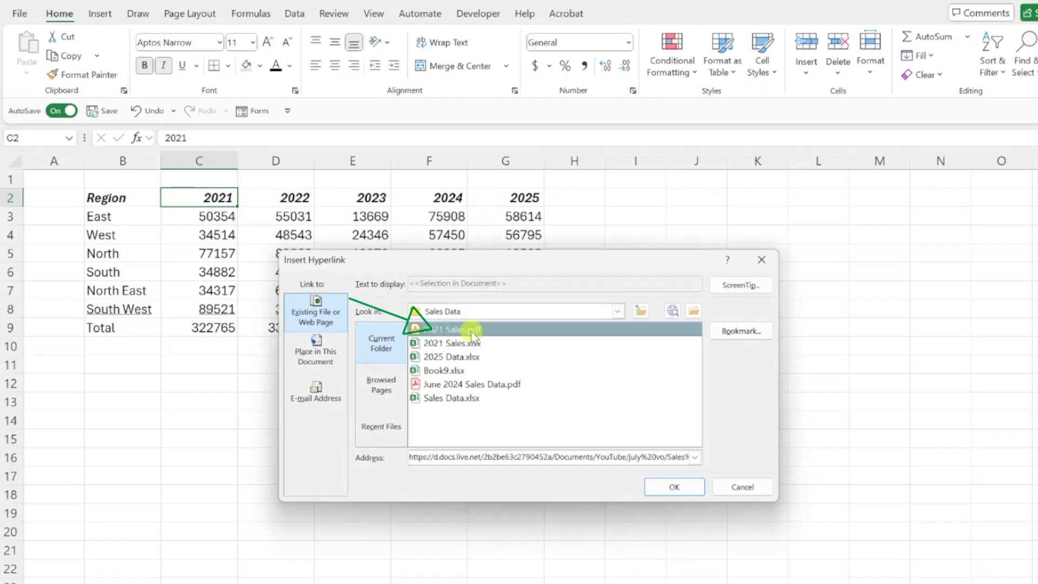
{"action": "left_click", "coordinate": [674, 486]}
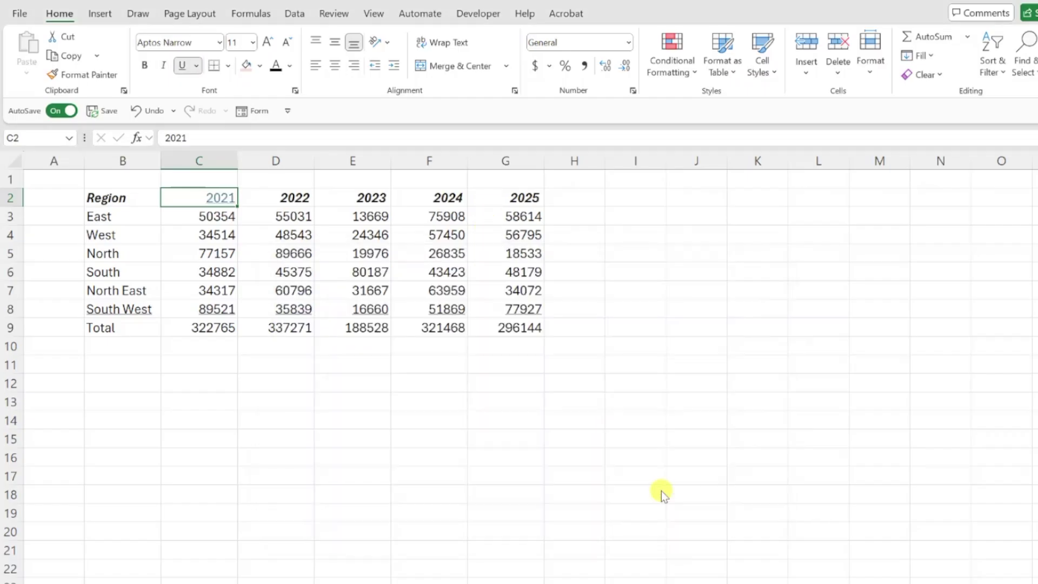
{"action": "left_click", "coordinate": [215, 200]}
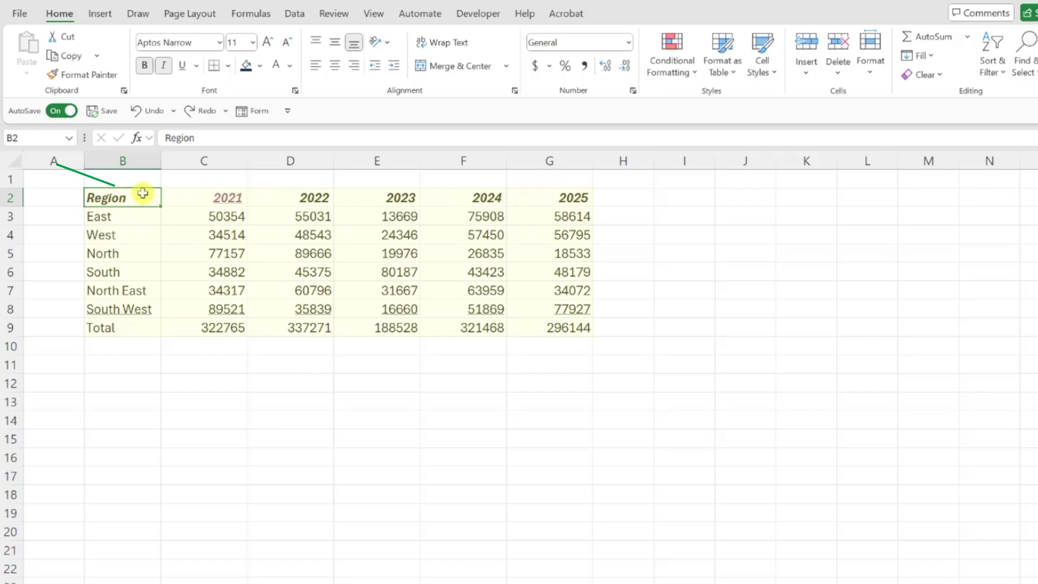
Step: Put an outline border around B2:G9 with Ctrl+Shift+7
{"action": "left_click_drag", "start_coordinate": [144, 193], "coordinate": [540, 323]}
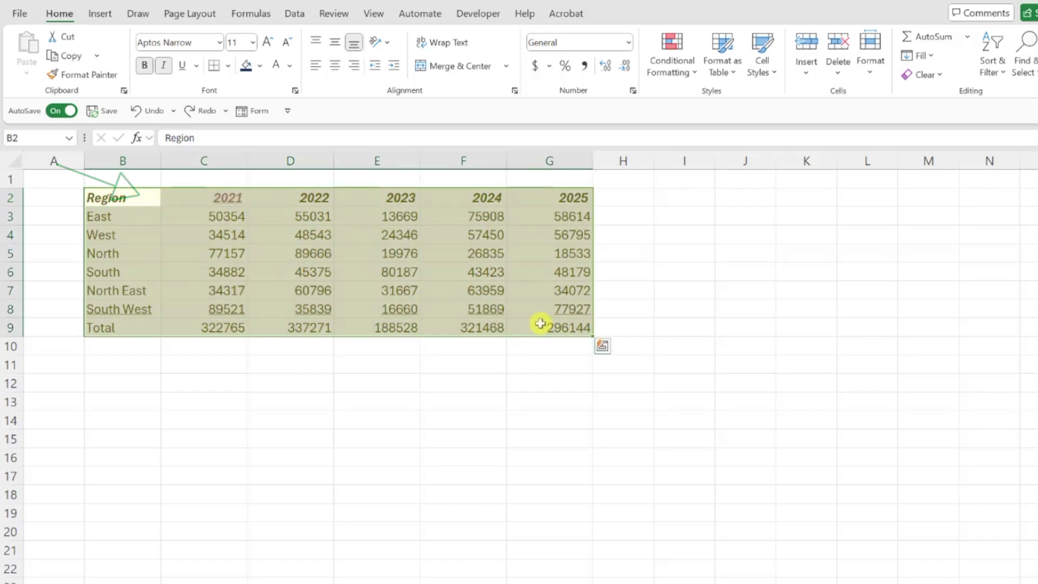
{"action": "key", "text": "ctrl+shift+7"}
{"action": "key", "text": "Right"}
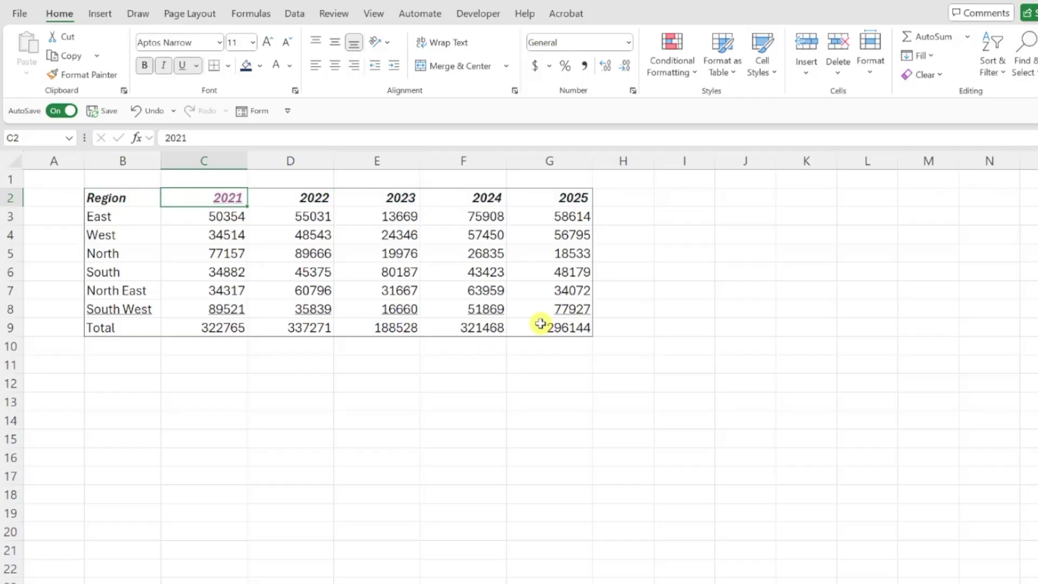
Step: Fill the header row with dark navy
{"action": "left_click_drag", "start_coordinate": [147, 198], "coordinate": [488, 206]}
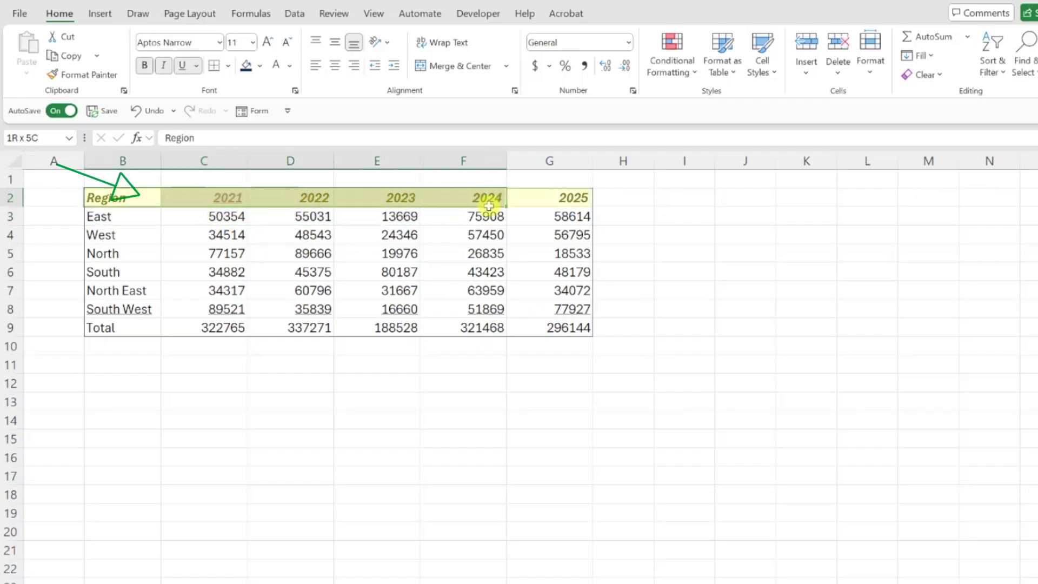
{"action": "key", "text": "alt"}
{"action": "key", "text": "h"}
{"action": "key", "text": "h"}
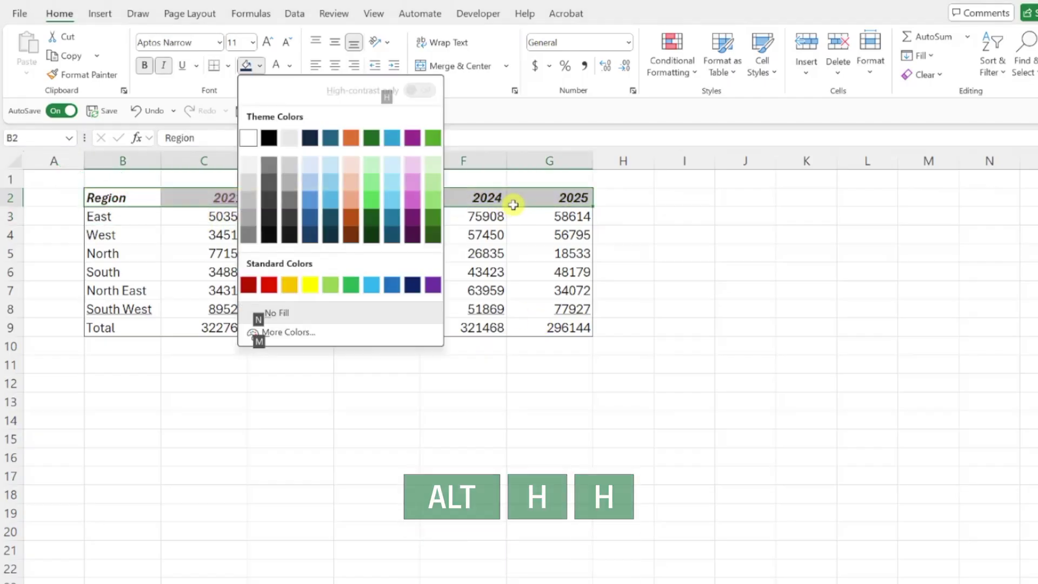
{"action": "key", "text": "Right"}
{"action": "key", "text": "Right"}
{"action": "key", "text": "Down"}
{"action": "key", "text": "Down"}
{"action": "key", "text": "Down"}
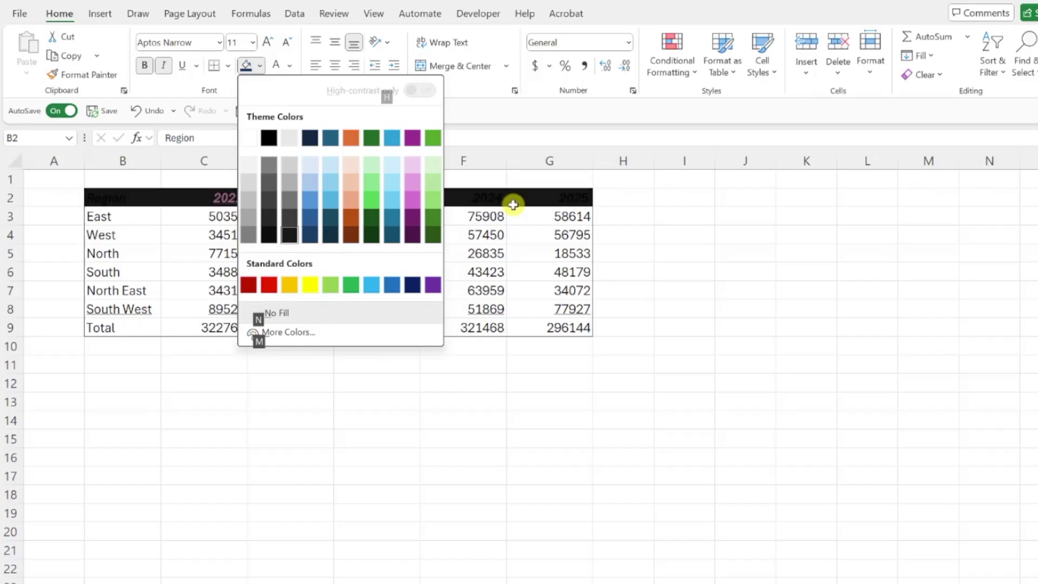
{"action": "key", "text": "Right"}
{"action": "key", "text": "Return"}
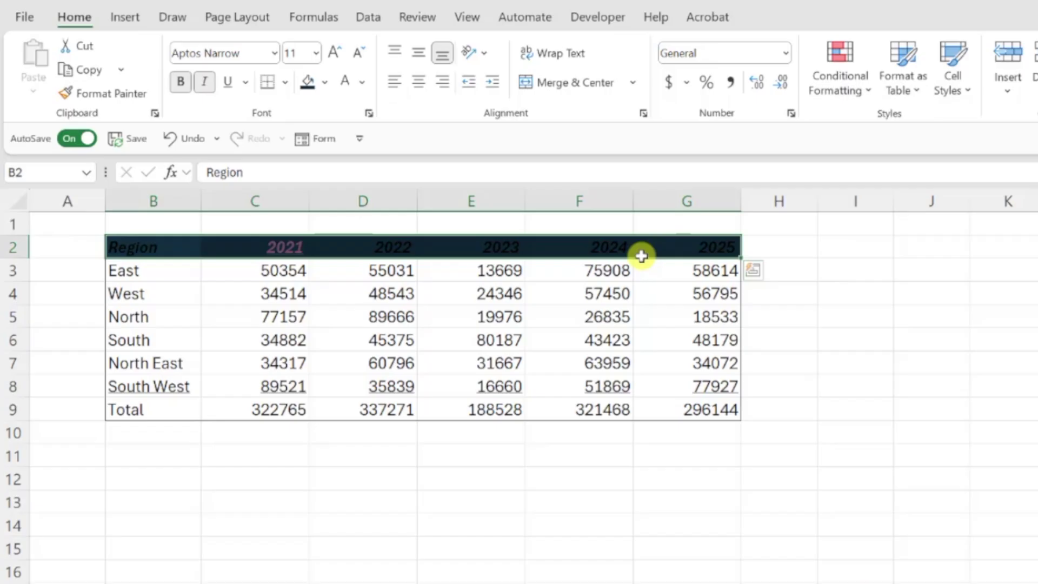
Step: Make the header row text white
{"action": "key", "text": "alt"}
{"action": "key", "text": "h"}
{"action": "key", "text": "f"}
{"action": "key", "text": "c"}
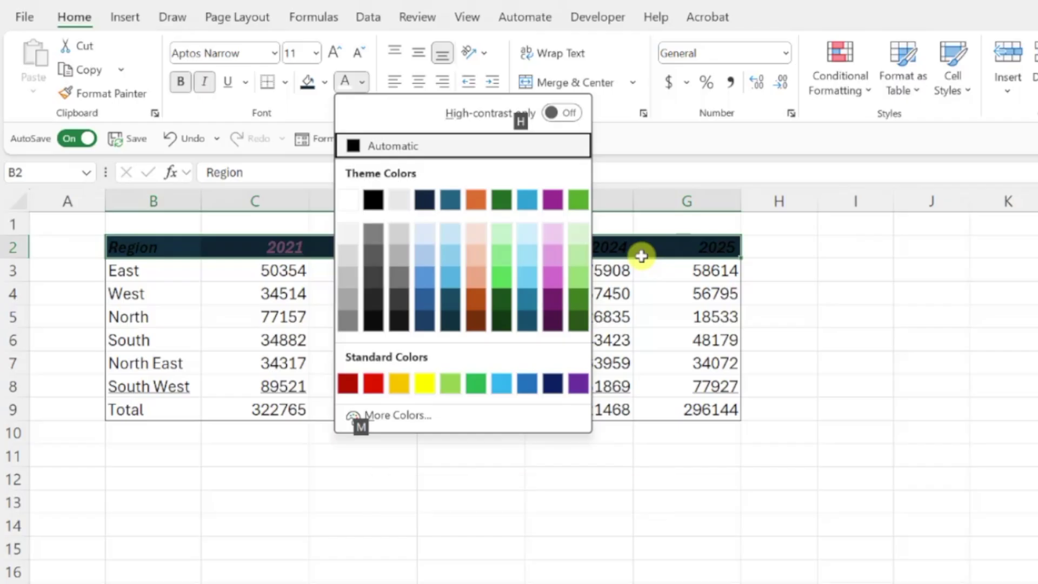
{"action": "key", "text": "Down"}
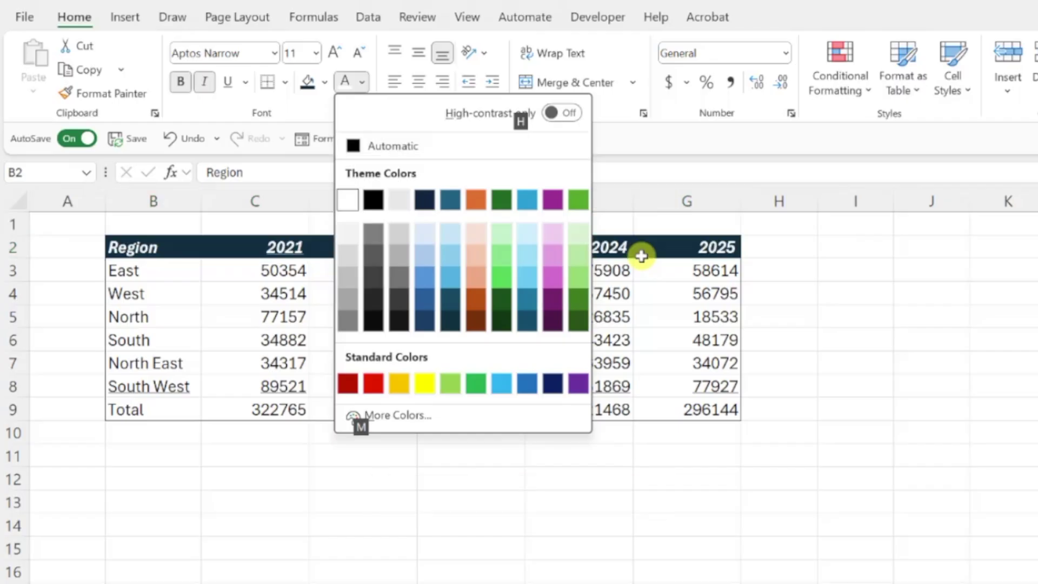
{"action": "key", "text": "Return"}
{"action": "key", "text": "Down"}
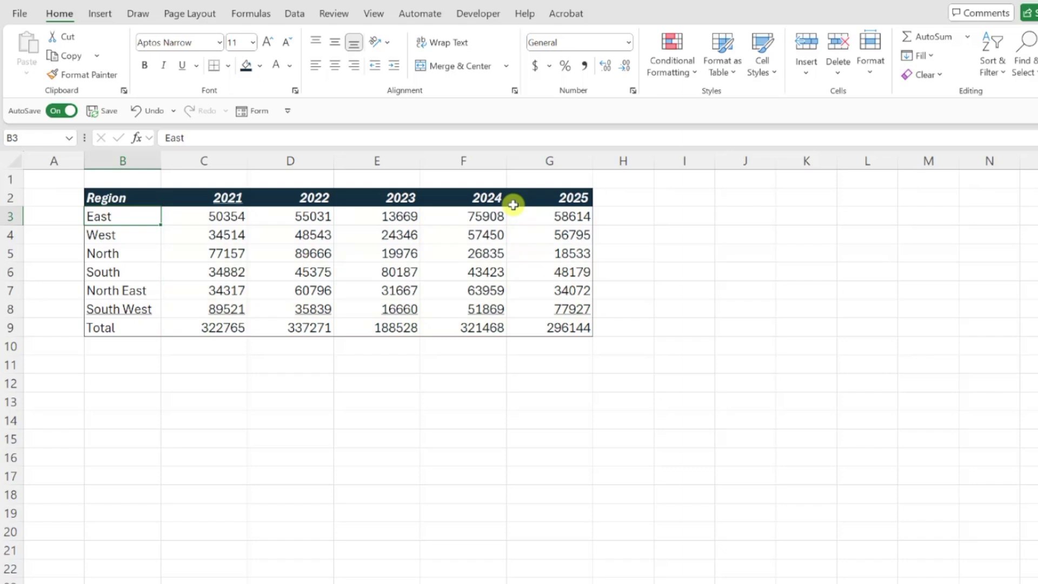
Step: Apply dollar Currency format to the figures and totals in C3:G9
{"action": "left_click_drag", "start_coordinate": [246, 221], "coordinate": [529, 326]}
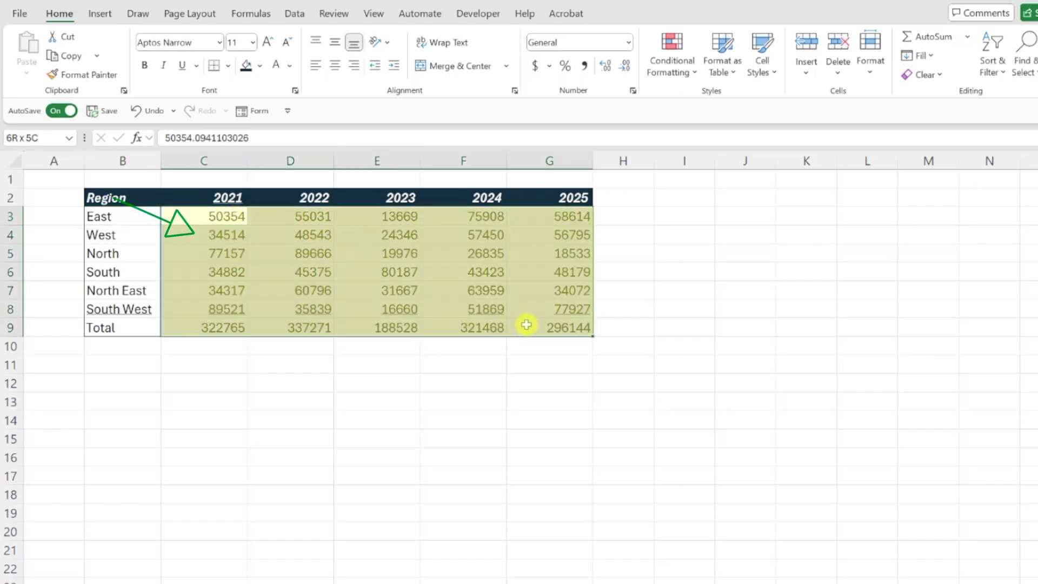
{"action": "key", "text": "ctrl+shift+4"}
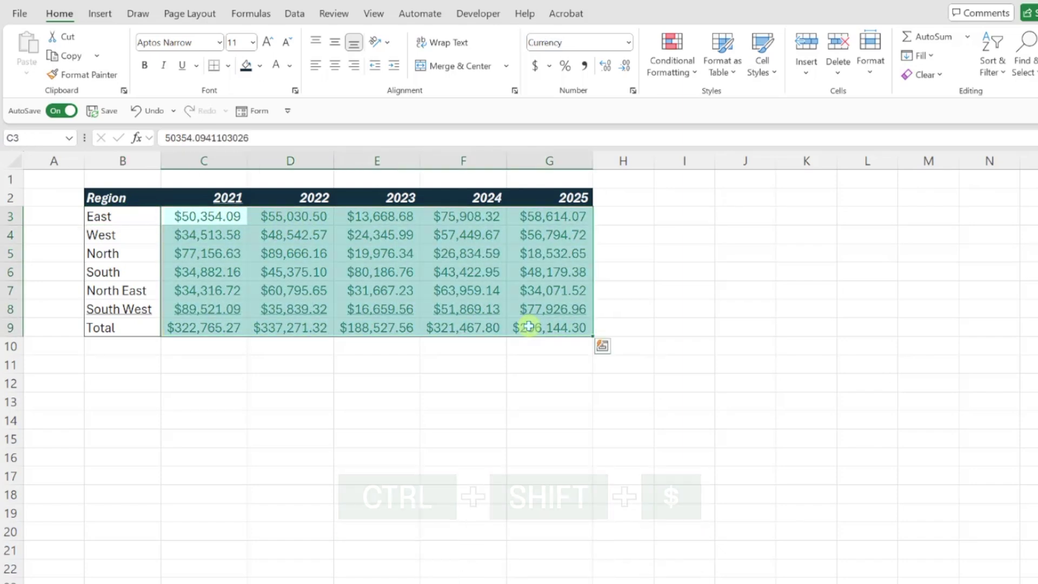
{"action": "key", "text": "Up"}
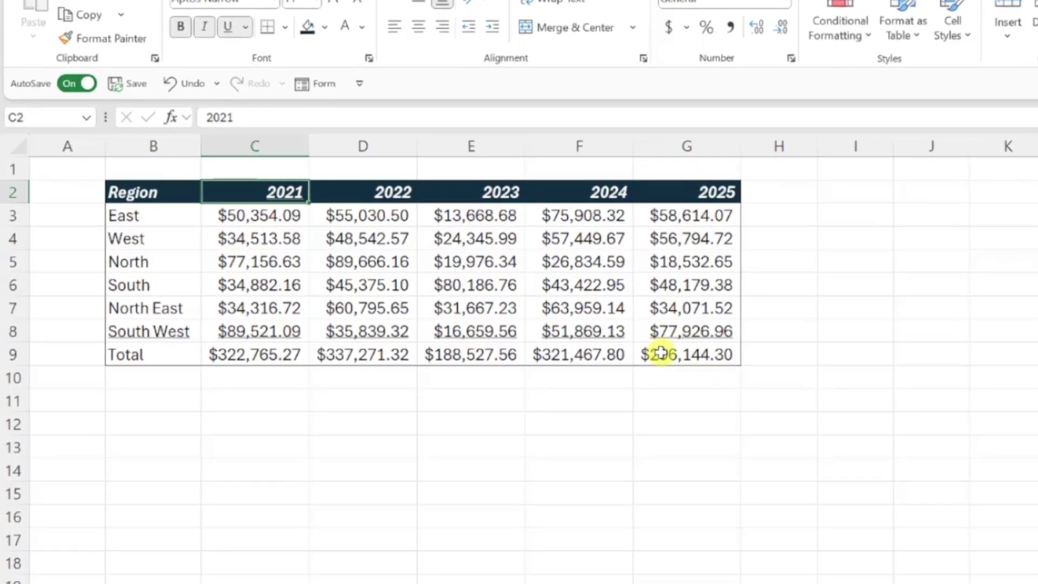
Step: Hide the worksheet gridlines with Alt+W+V+G
{"action": "key", "text": "alt"}
{"action": "key", "text": "w"}
{"action": "key", "text": "v"}
{"action": "key", "text": "g"}
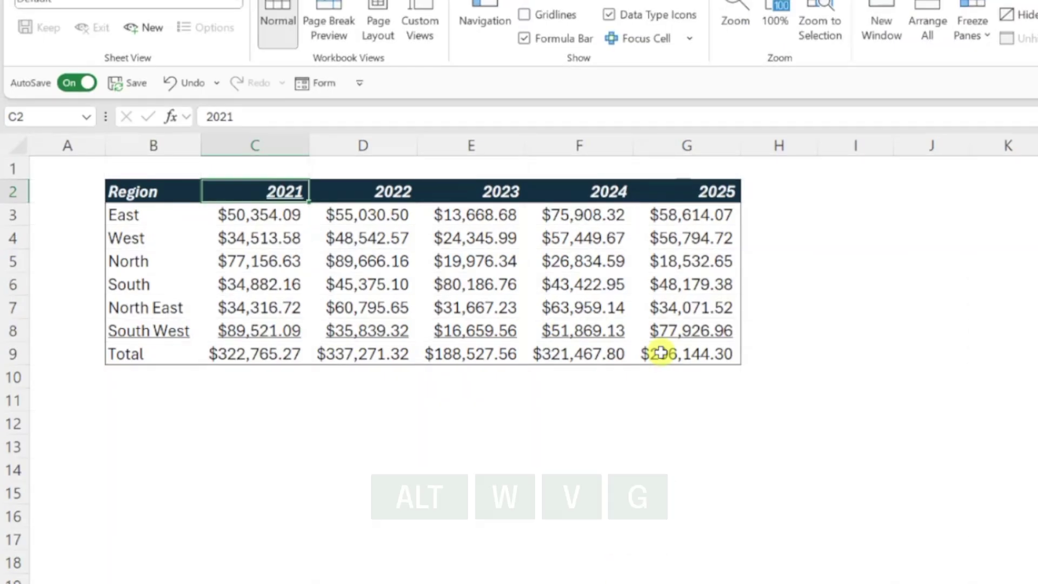
Step: Turn the worksheet gridlines back on
{"action": "key", "text": "alt"}
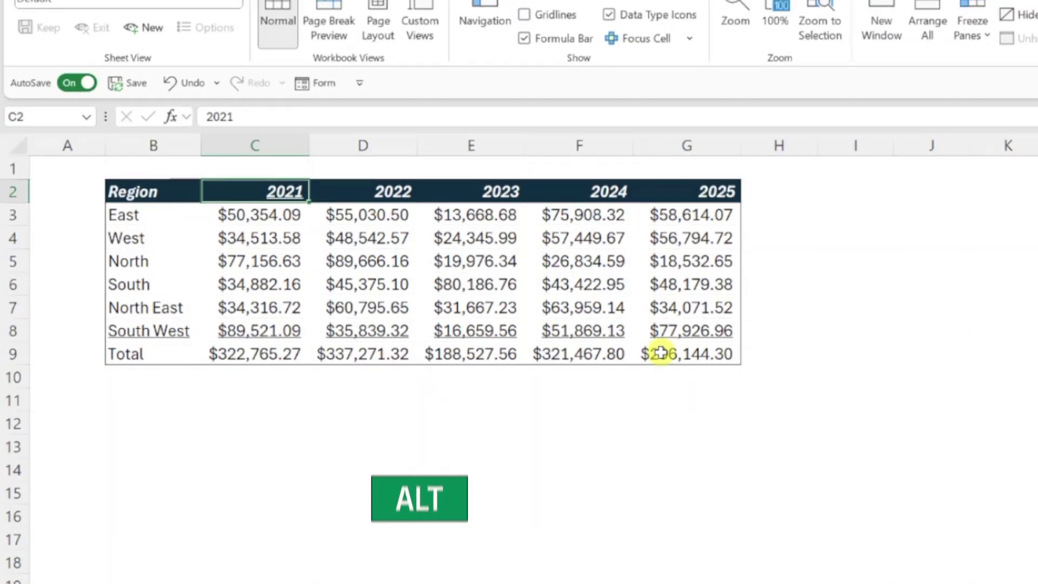
{"action": "key", "text": "w"}
{"action": "key", "text": "v"}
{"action": "key", "text": "g"}
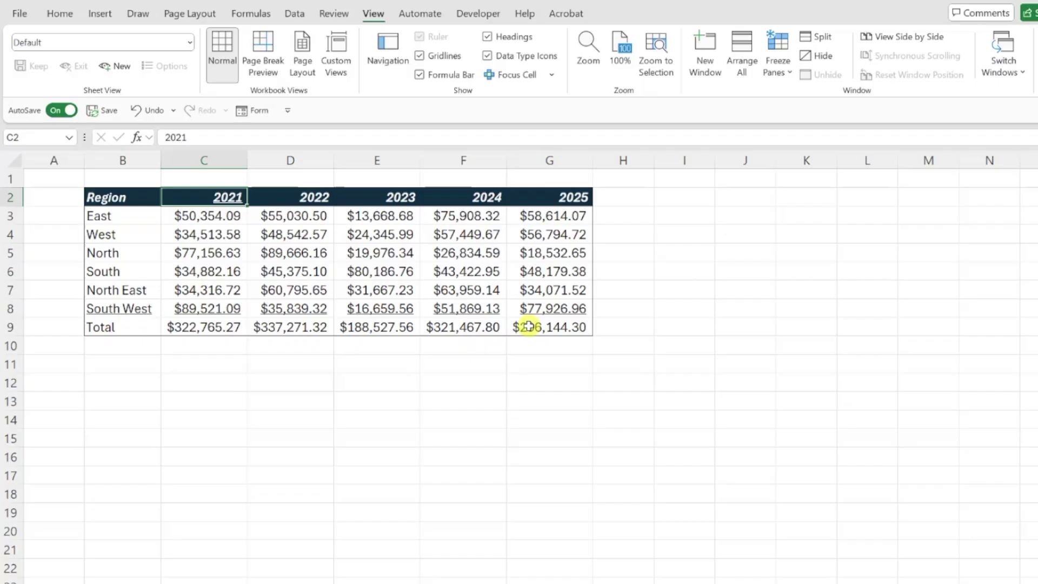
Step: Open Format Cells with Ctrl+1 and view the Alignment, Font, Border and Fill settings
{"action": "key", "text": "ctrl+1"}
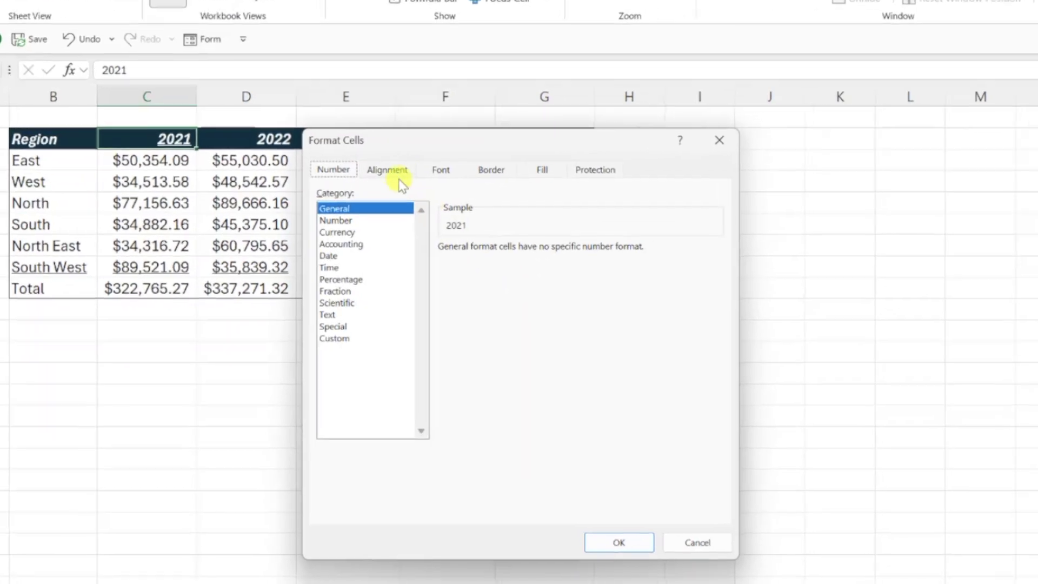
{"action": "left_click", "coordinate": [388, 172]}
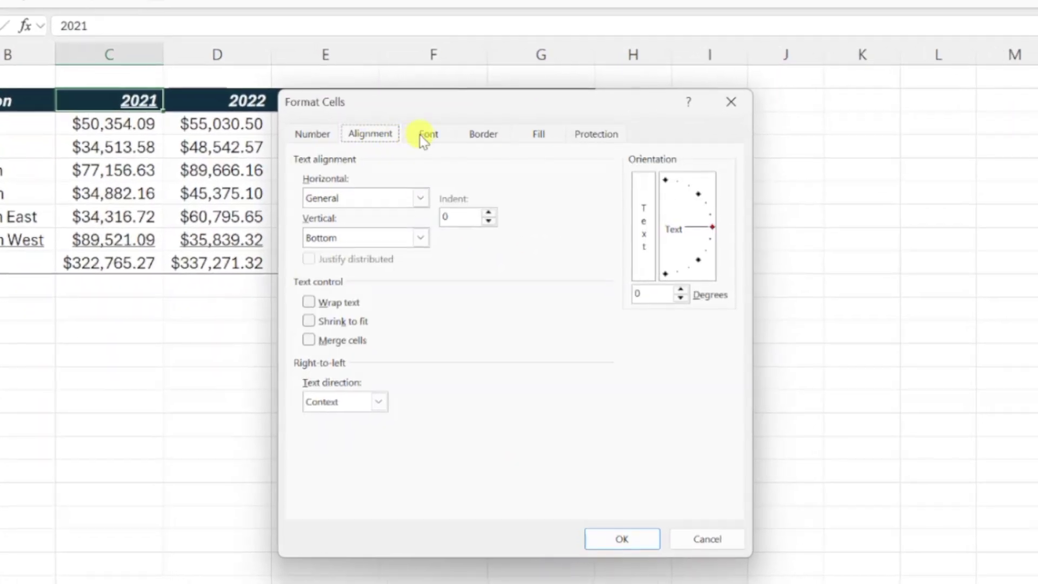
{"action": "left_click", "coordinate": [440, 172]}
{"action": "left_click", "coordinate": [493, 172]}
{"action": "left_click", "coordinate": [537, 135]}
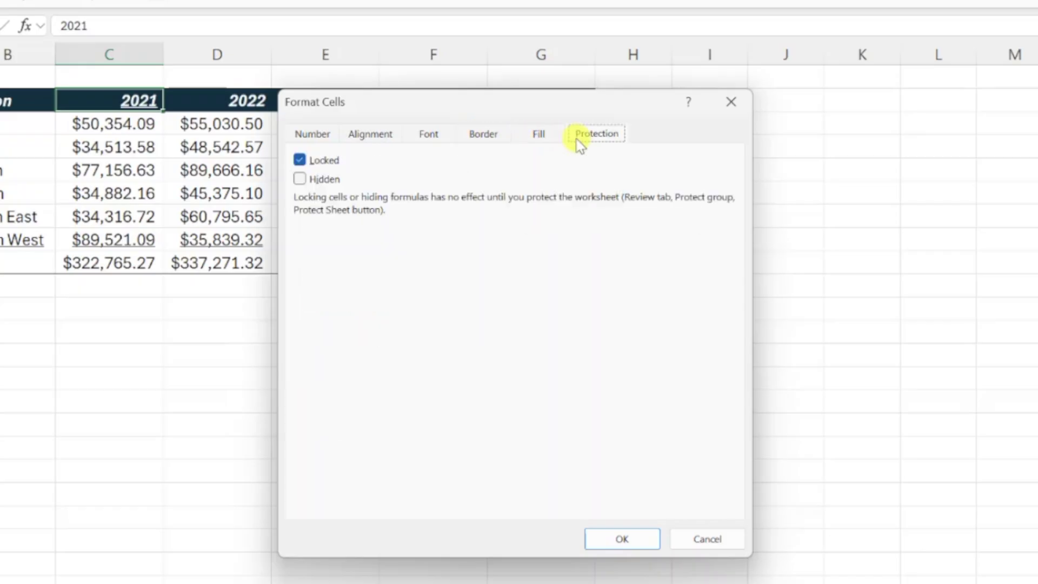